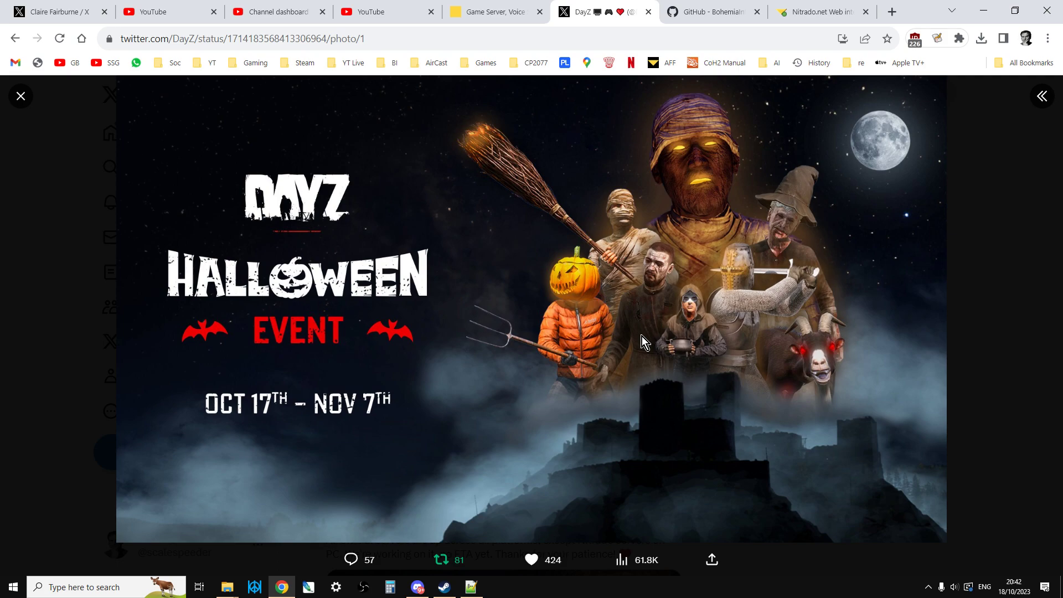
Switch to the DayZ-Central-Economy GitHub repository, check the halloween folders' update times and show the repository's download options.
left_click(675, 12)
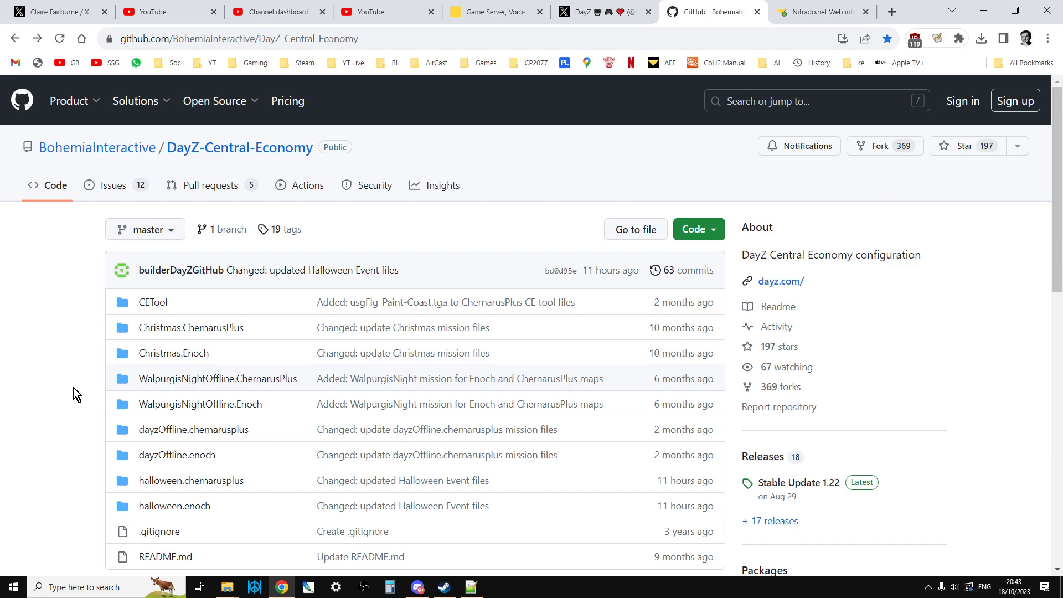
scroll(76, 426, "down", 3)
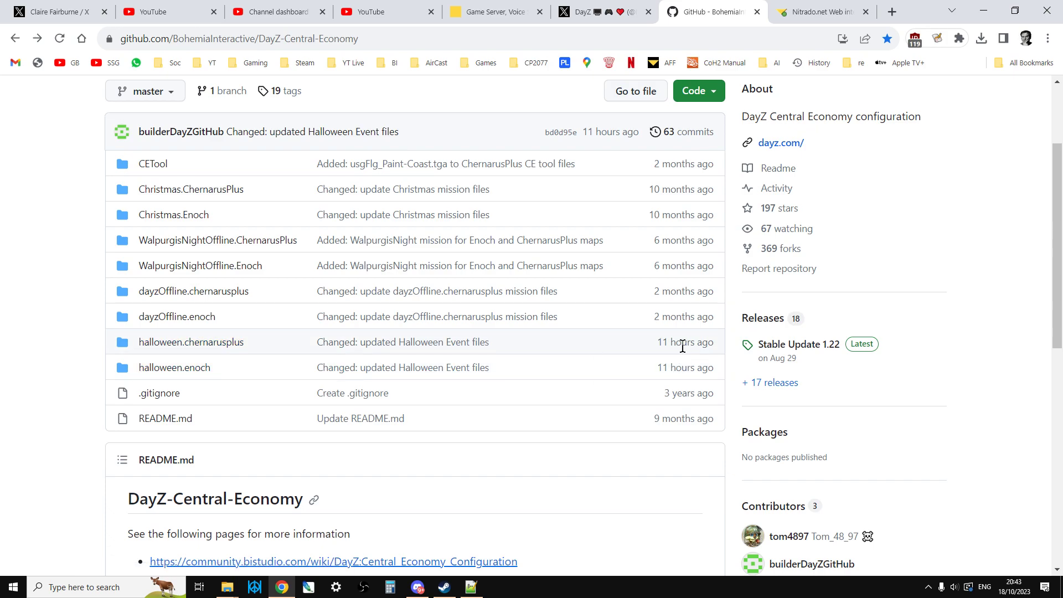
mouse_move(679, 365)
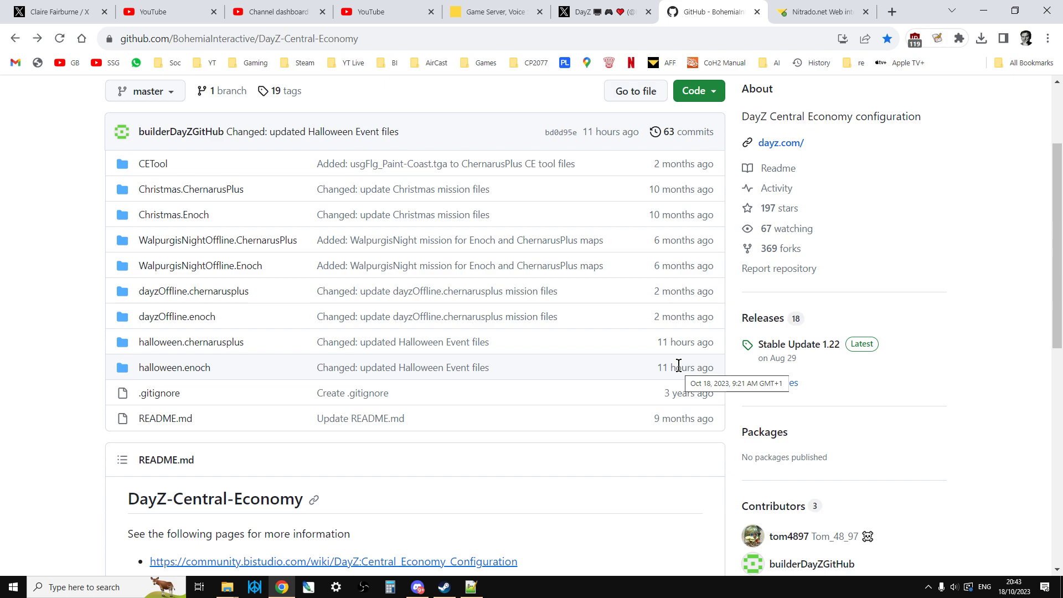
scroll(679, 364, "up", 1)
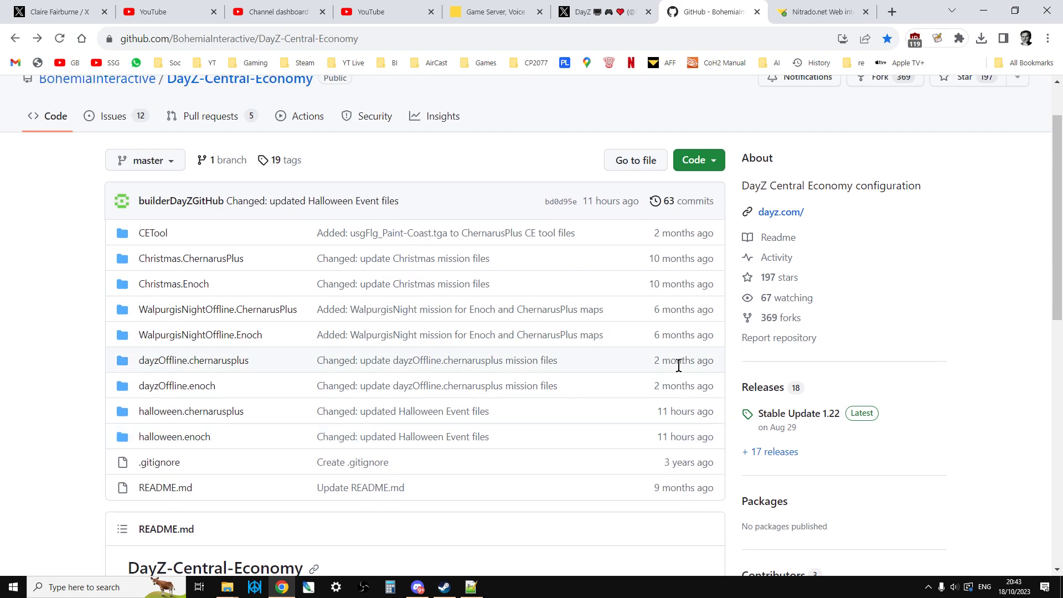
left_click(713, 167)
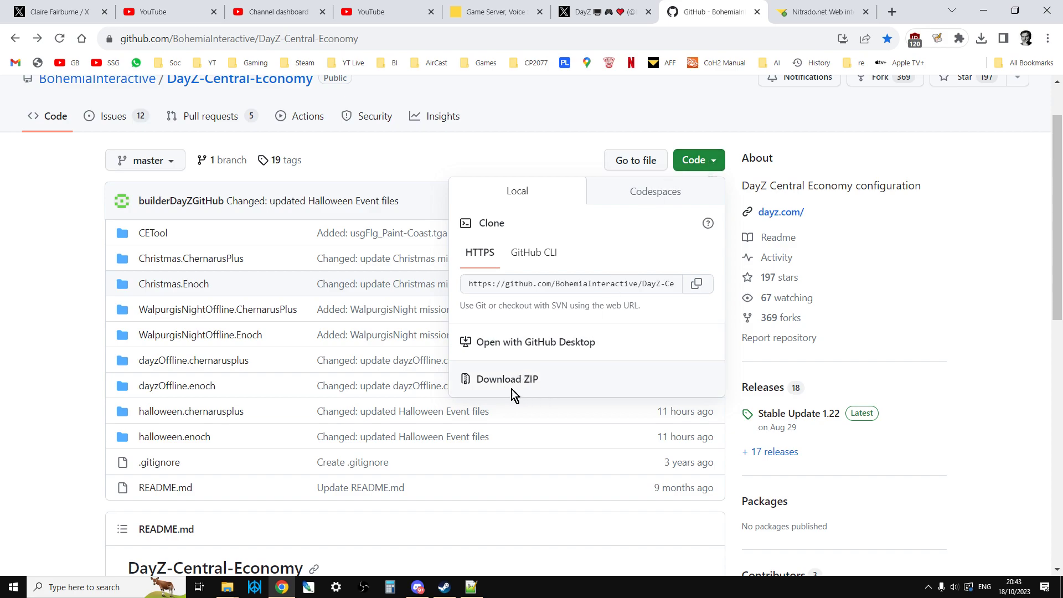
Switch to the Downloads folder in File Explorer and open the extracted DayZ-Central-Economy-master folder beside its ZIP archive.
left_click(234, 590)
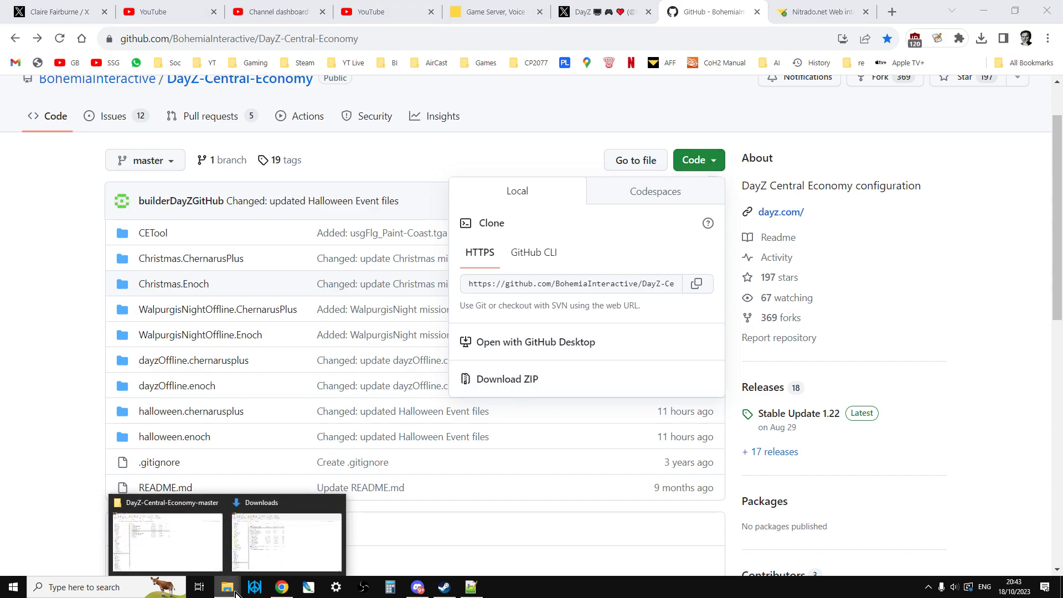
left_click(277, 554)
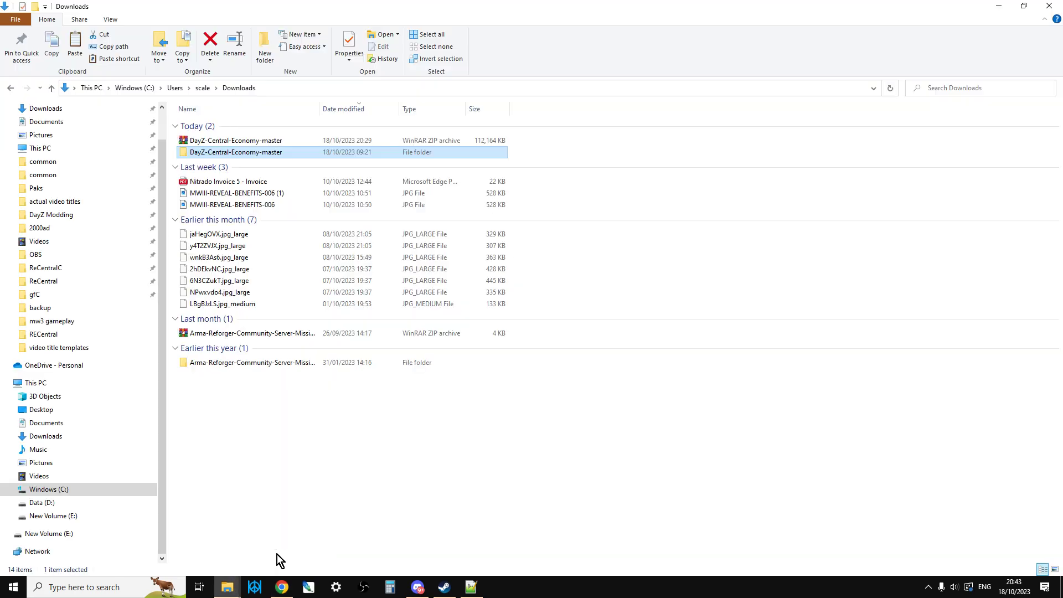
left_click(213, 142)
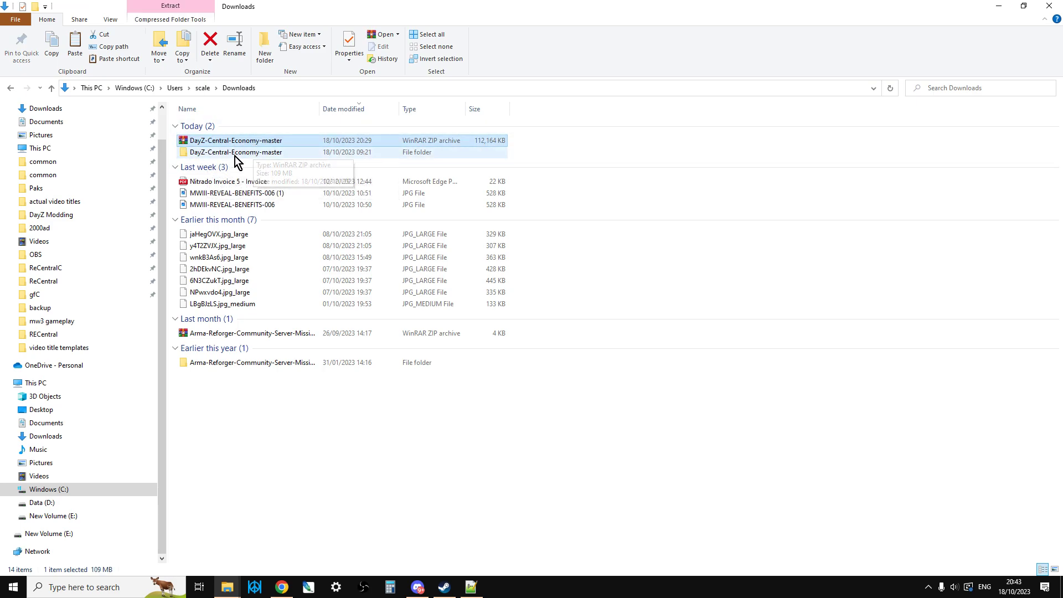
right_click(238, 148)
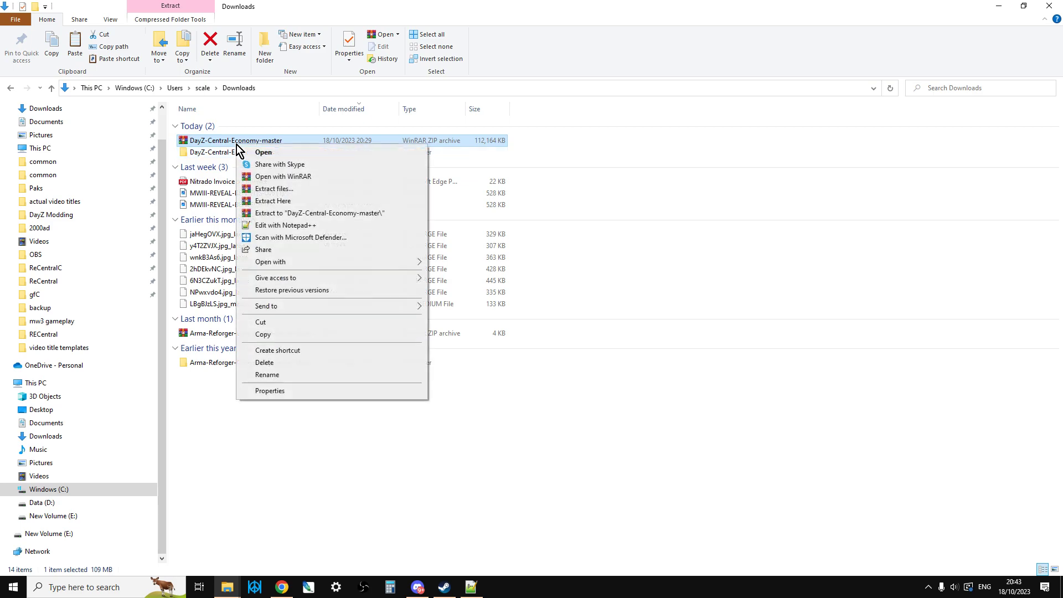
left_click(209, 154)
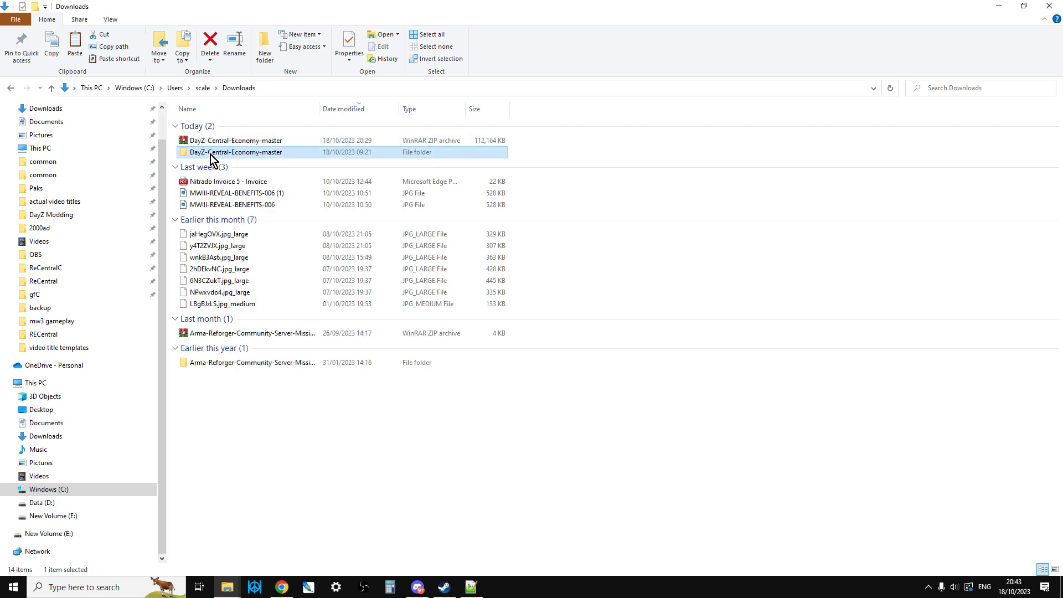
double_click(203, 153)
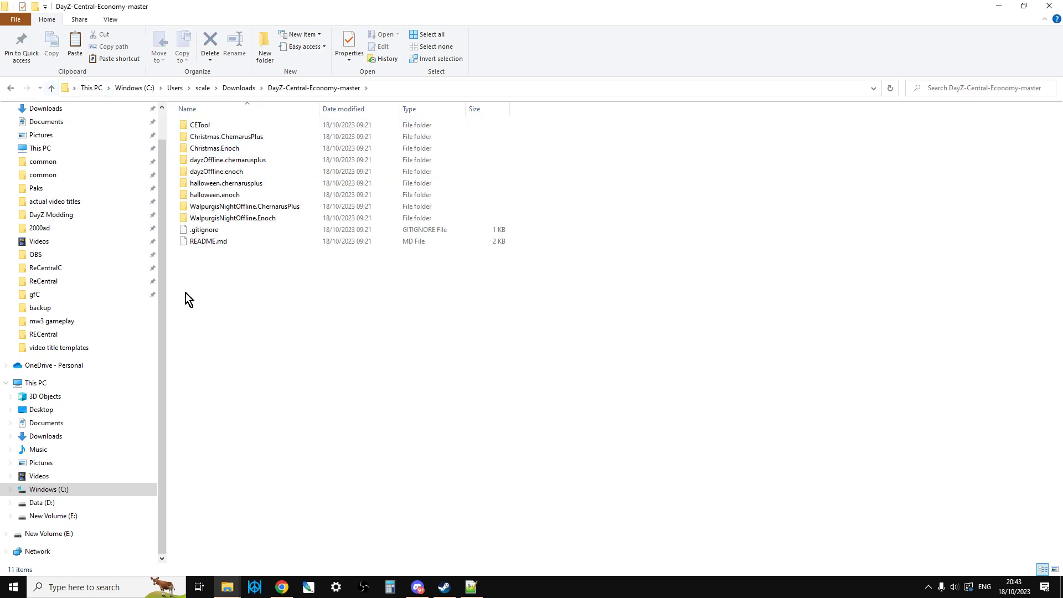
In the DayZ Modding documents folder, go into 122 Vanilla, DayZ-Central-Economy-master and open the halloween.chernarusplus folder.
mouse_move(229, 591)
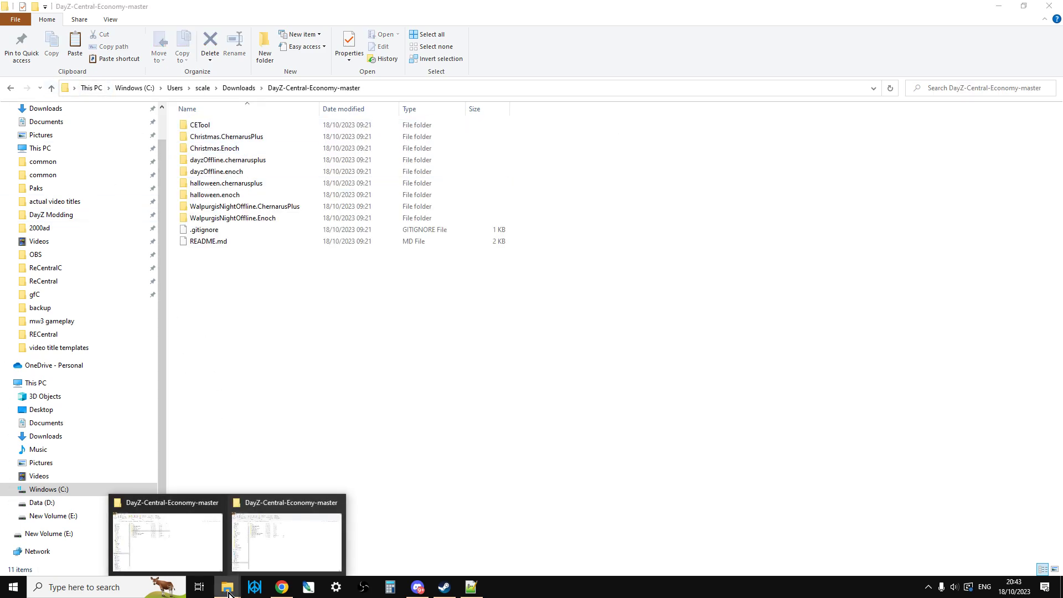
left_click(224, 569)
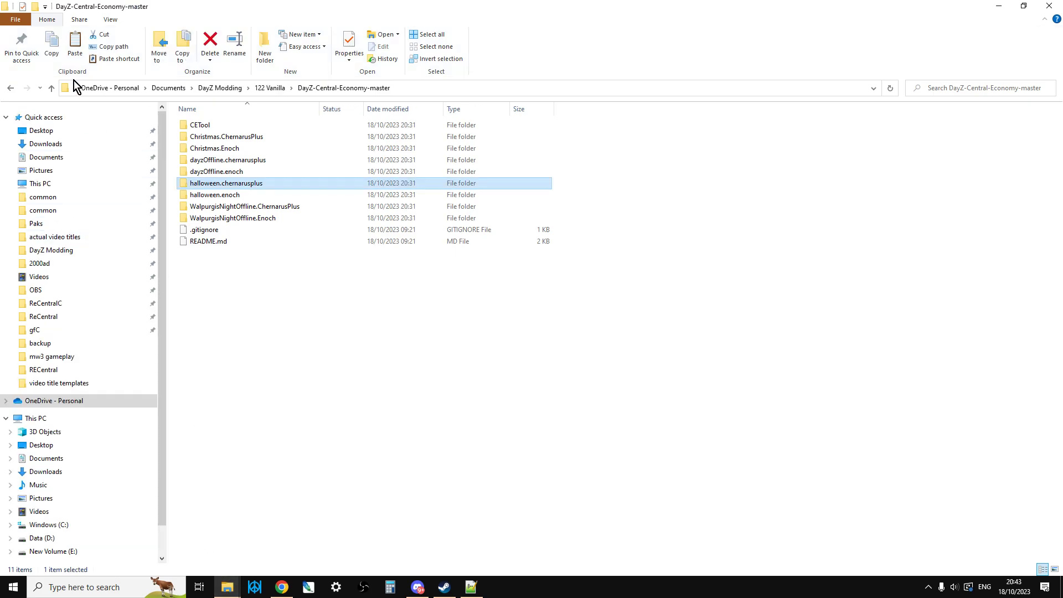
left_click(51, 89)
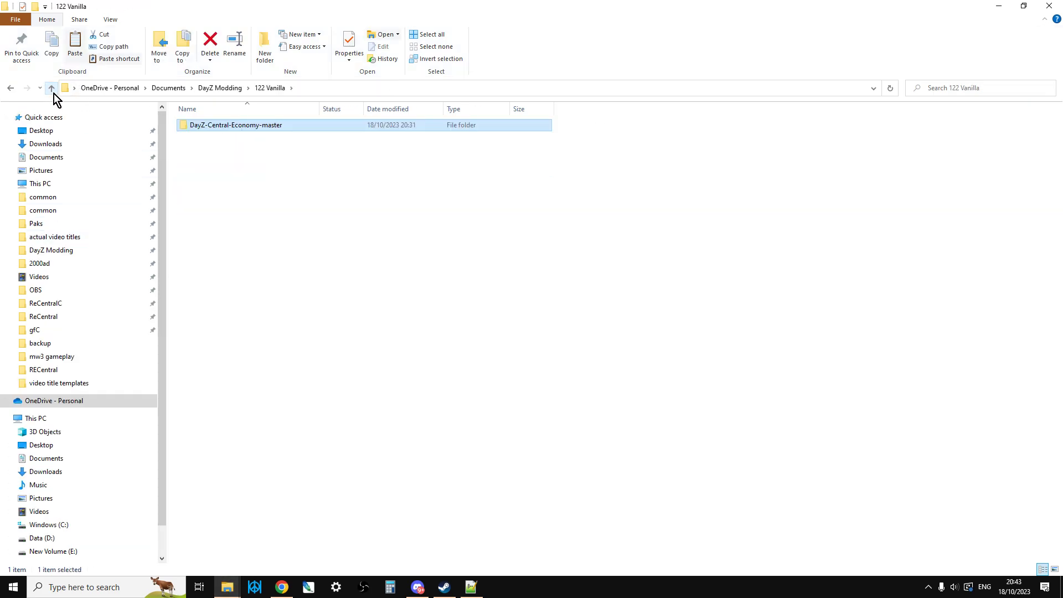
left_click(51, 89)
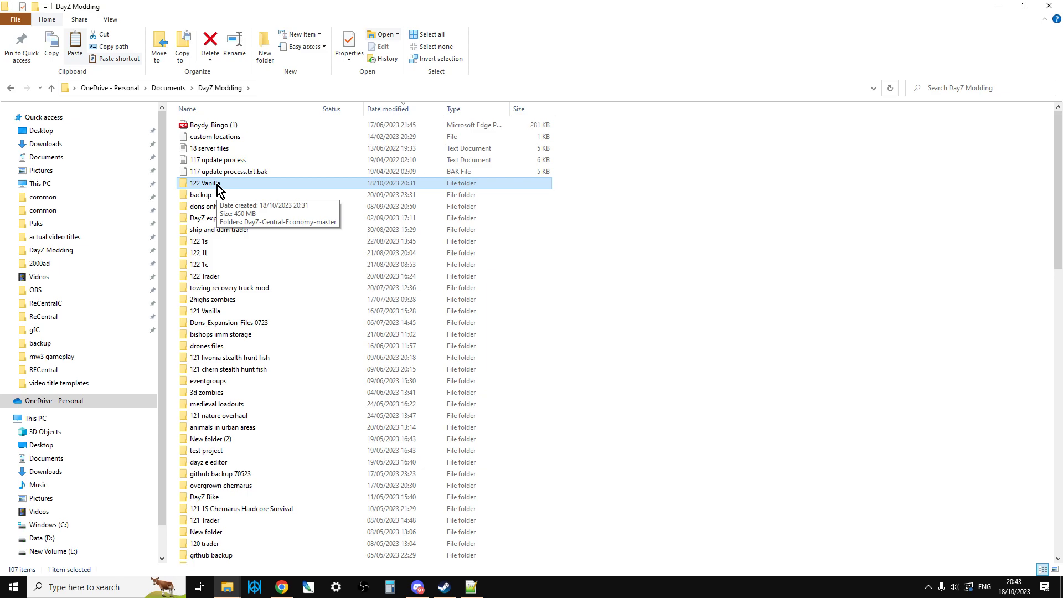
double_click(217, 185)
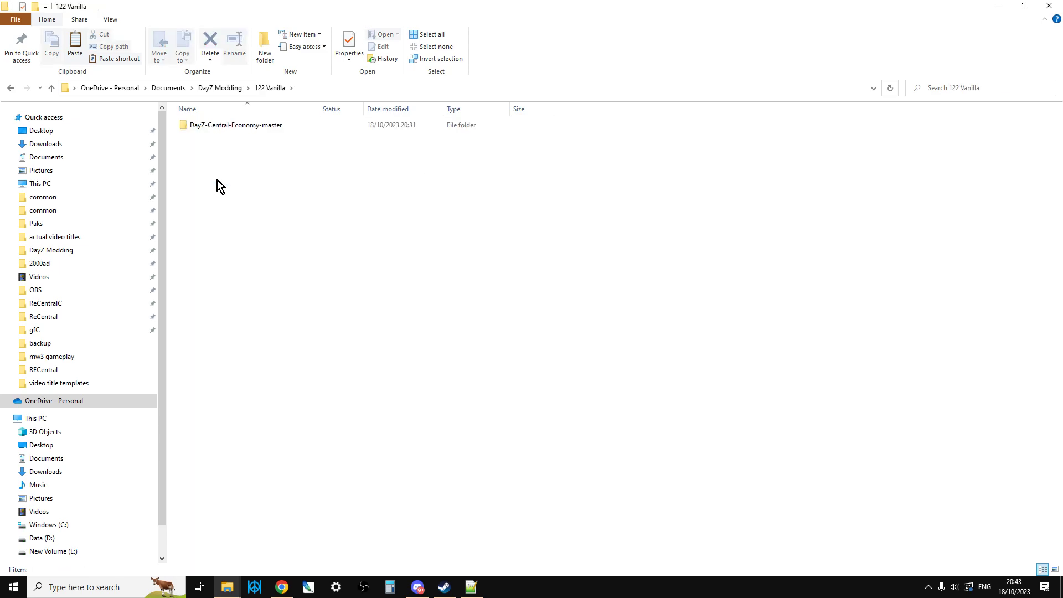
double_click(229, 128)
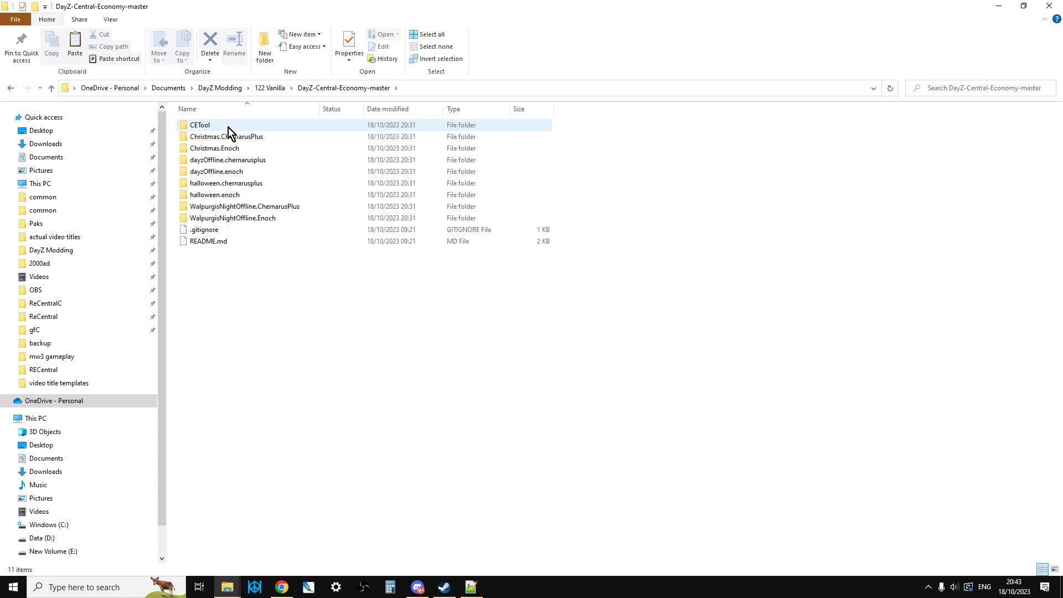
left_click(224, 185)
double_click(225, 184)
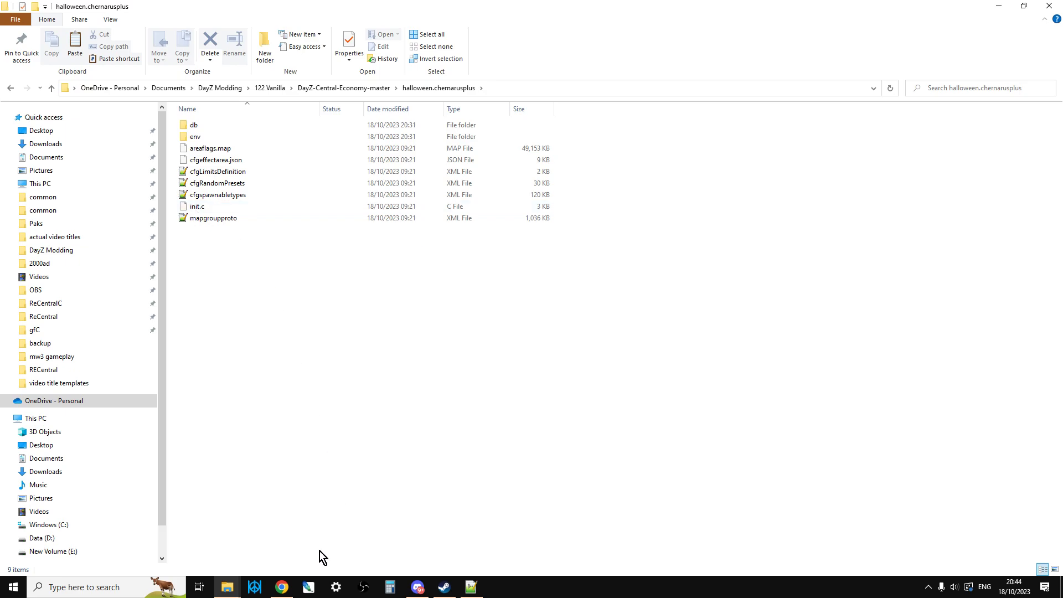
Switch to the Nitrado file browser in Chrome, open the dayzOffline.chernarusplus mission folder and look through its files.
left_click(282, 587)
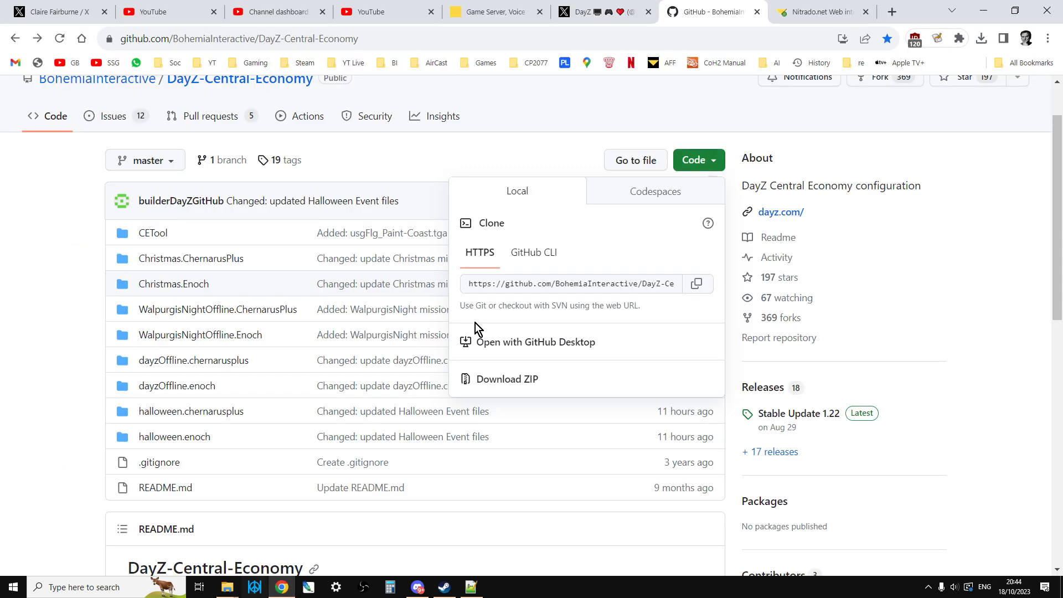
left_click(824, 12)
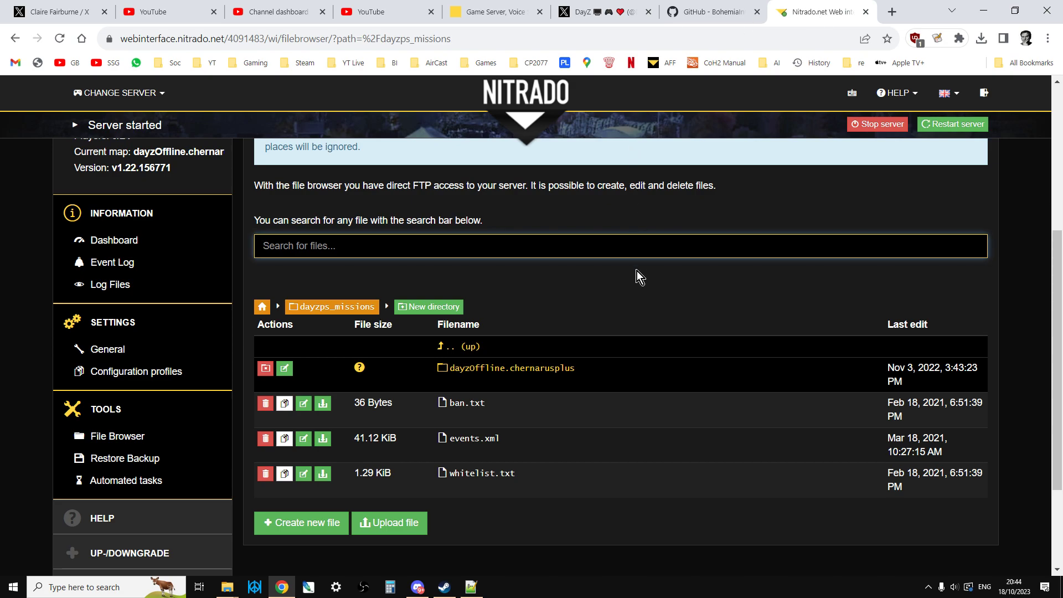
scroll(637, 271, "up", 3)
scroll(632, 271, "down", 3)
left_click(518, 369)
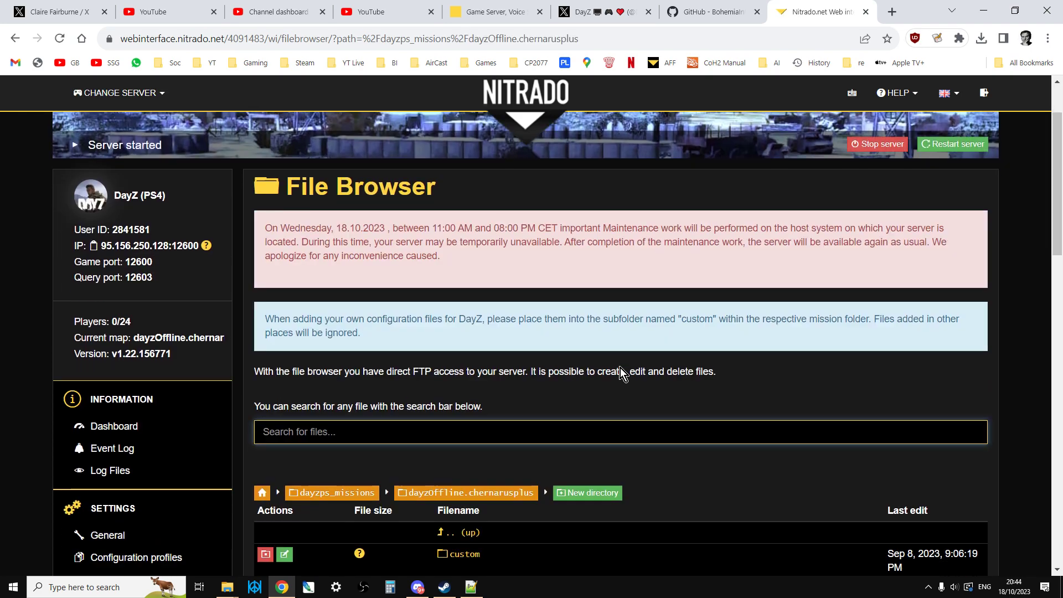
scroll(590, 338, "down", 13)
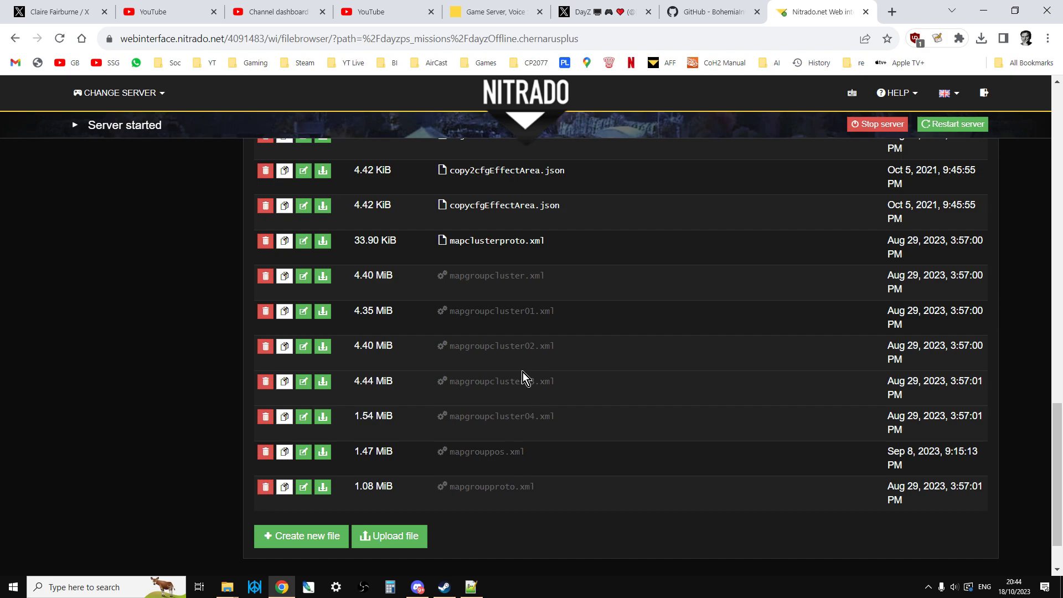
Return to the halloween.chernarusplus folder in File Explorer and open cfgspawnabletypes.xml for editing in Notepad++.
left_click(227, 587)
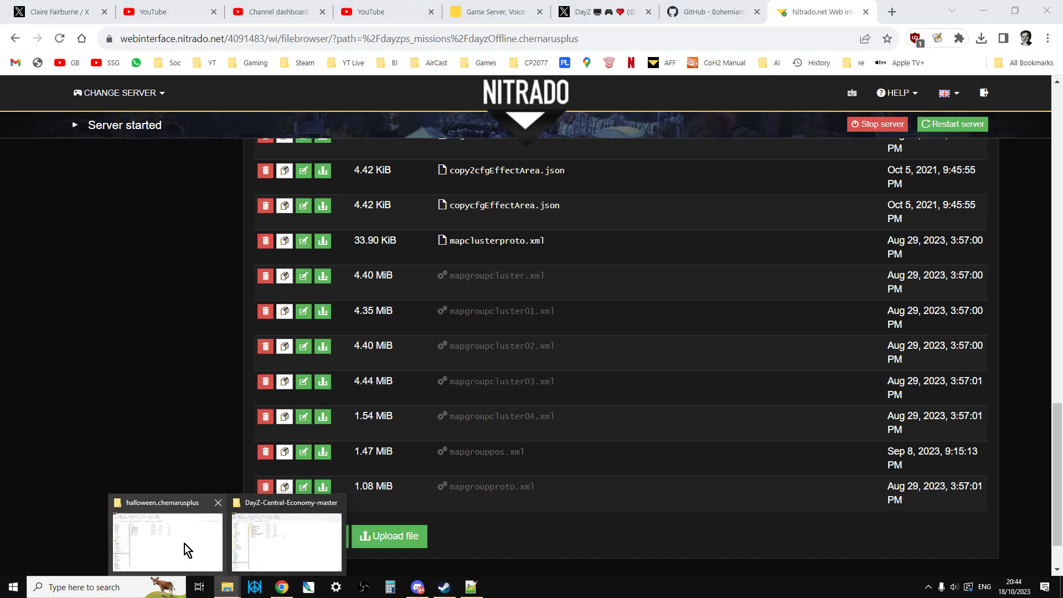
left_click(191, 551)
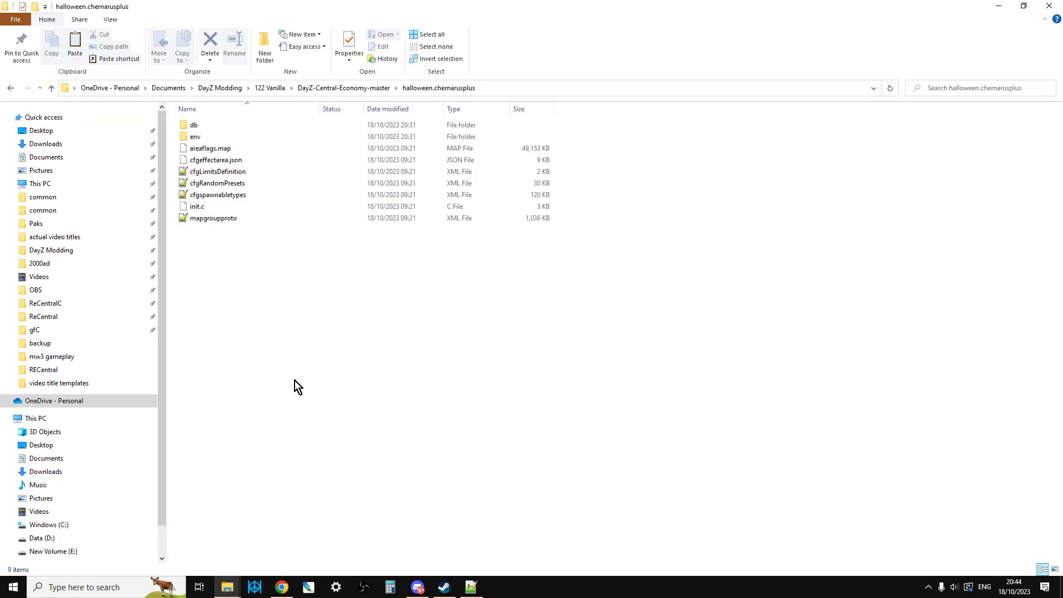
left_click(221, 198)
right_click(221, 199)
left_click(308, 244)
left_click(291, 226)
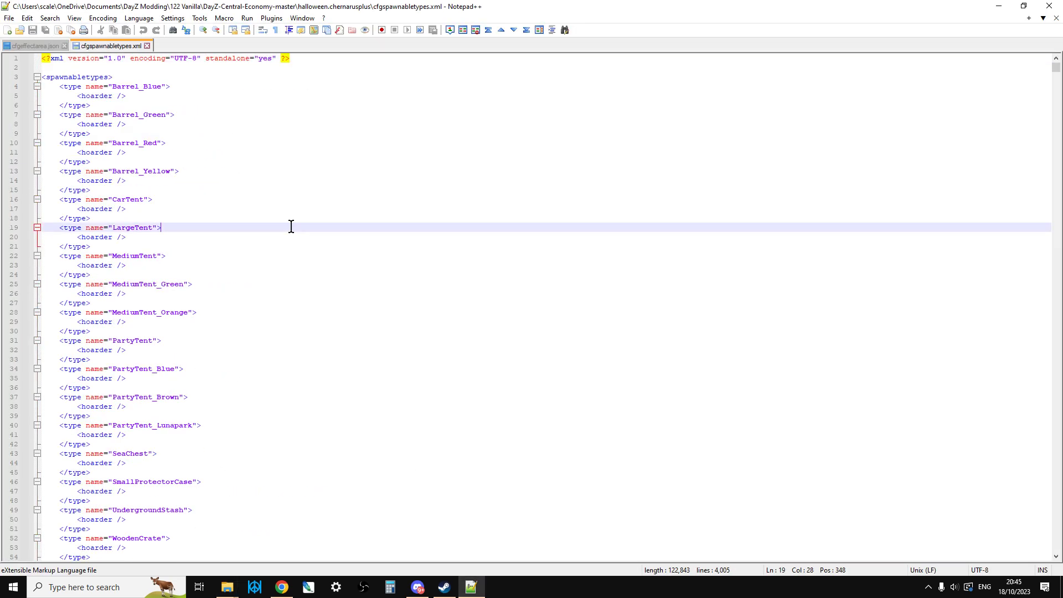
Search cfgspawnabletypes.xml for "witch" and examine the attachments of the first matching zombie type.
key("ctrl+f")
type("witch")
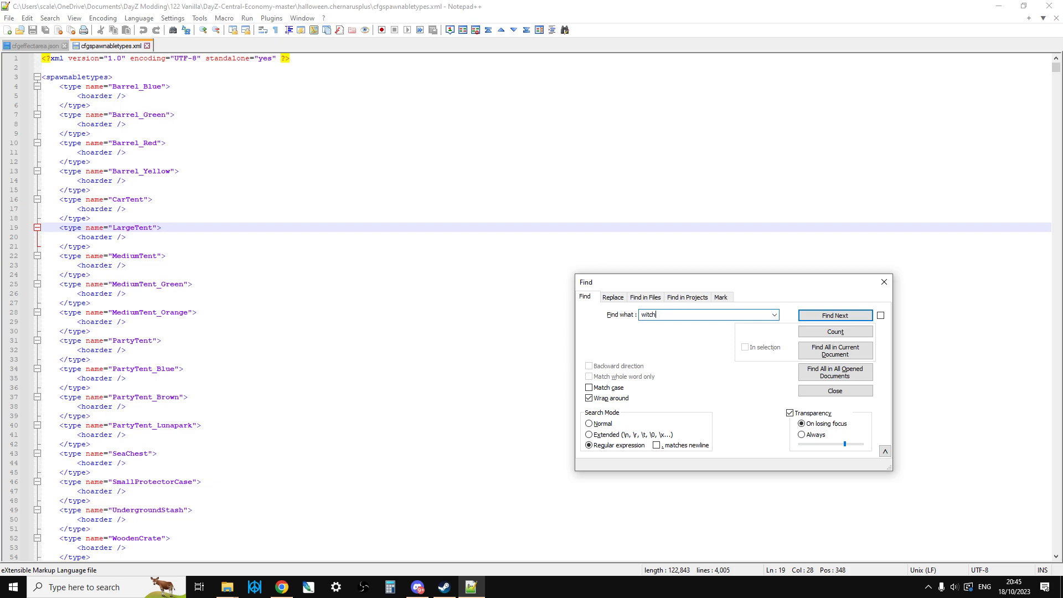
key("Return")
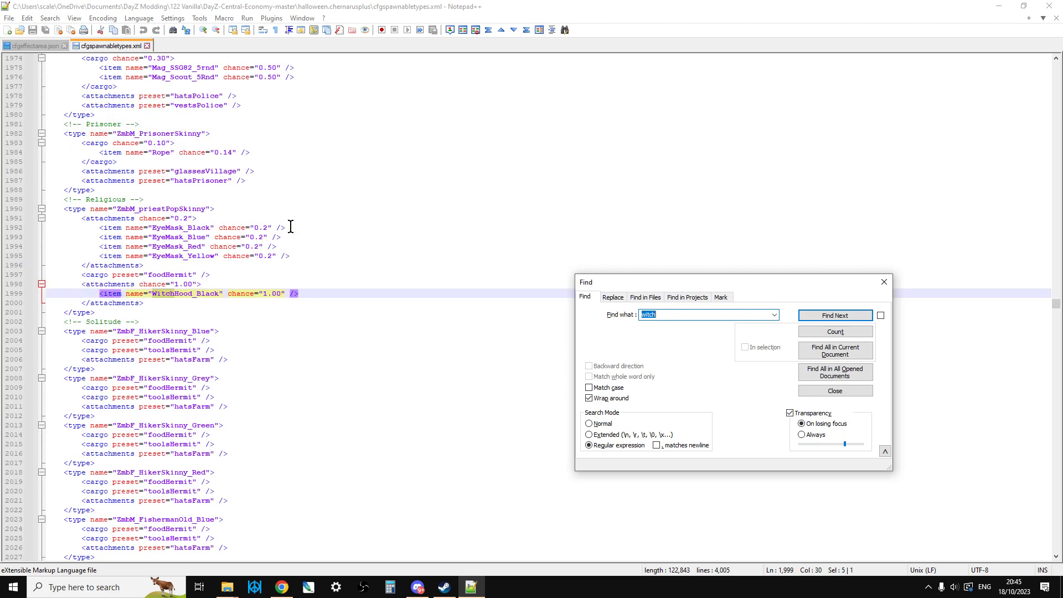
left_click(889, 283)
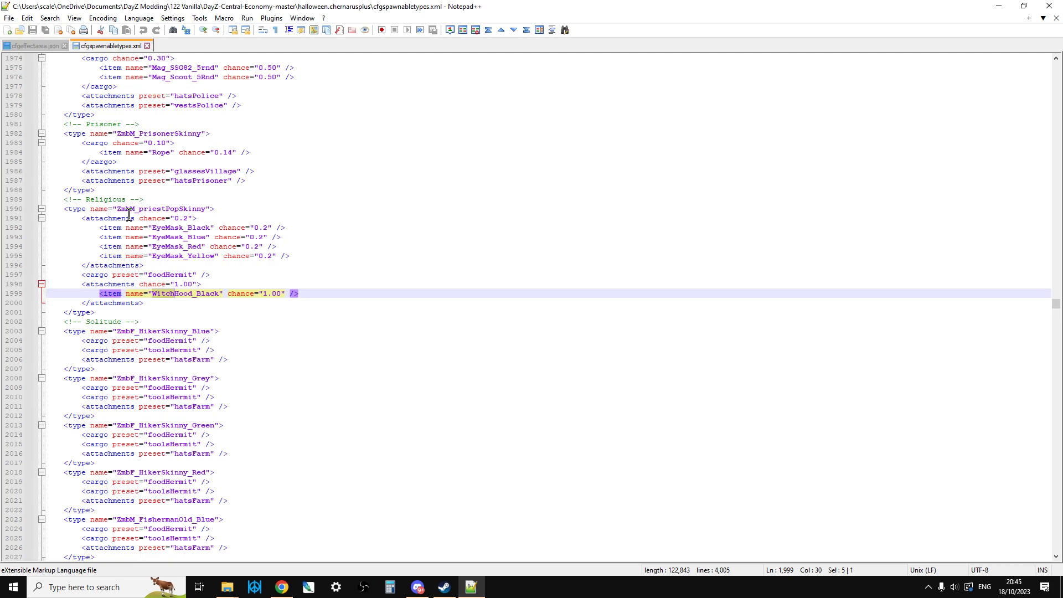
scroll(174, 213, "down", 1)
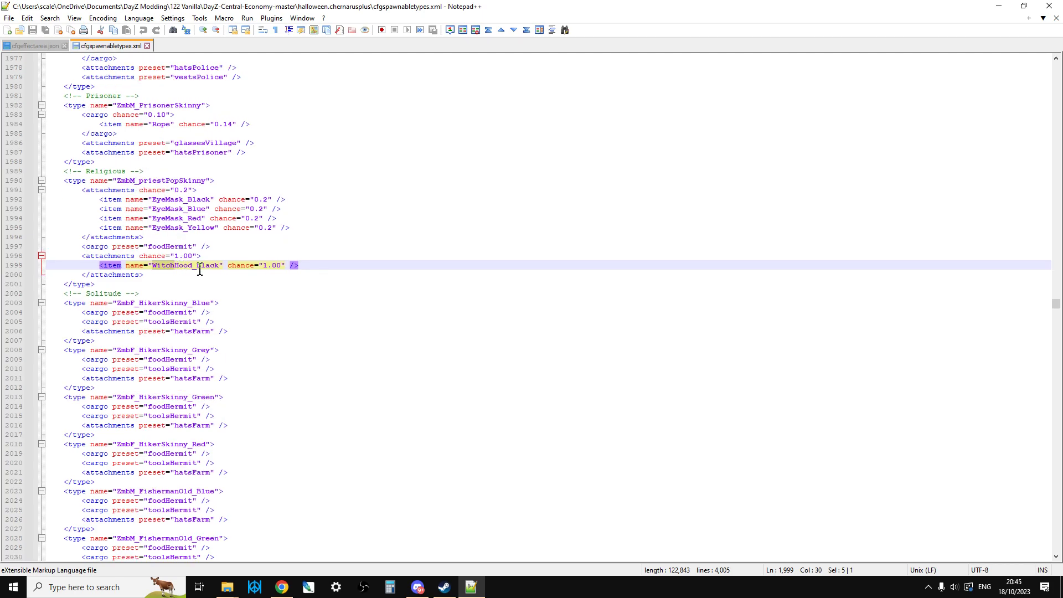
left_click(337, 269)
Find the next "witch" match and highlight the ZmbF_MilkMaidOld_Beige entry with its CrookedNose cargo and WitchHood_Brown attachment.
key("ctrl+f")
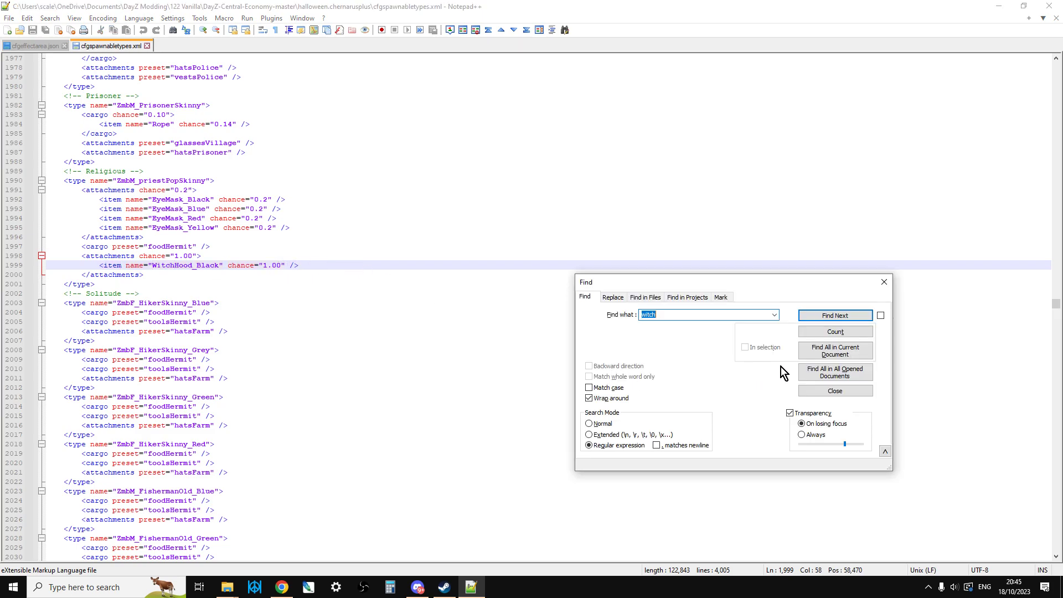
left_click(862, 318)
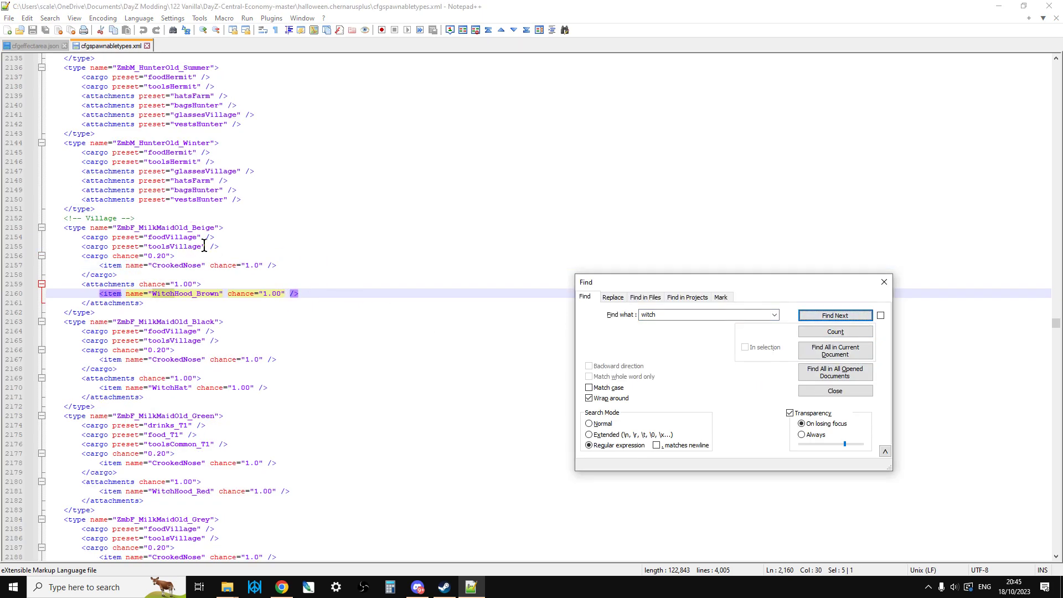
left_click(295, 286)
left_click_drag(338, 303, 141, 231)
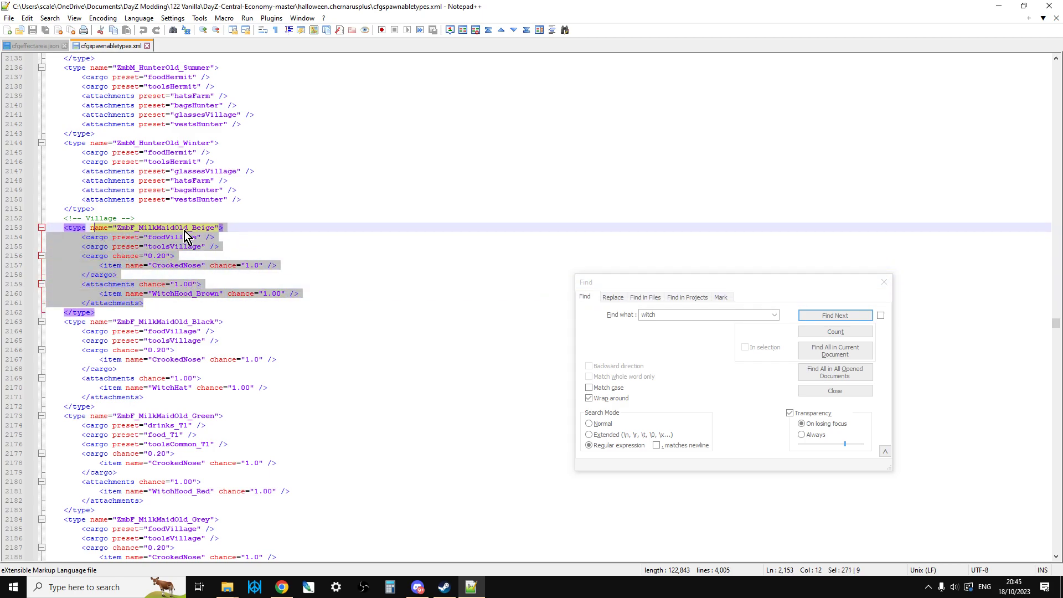
left_click(200, 275)
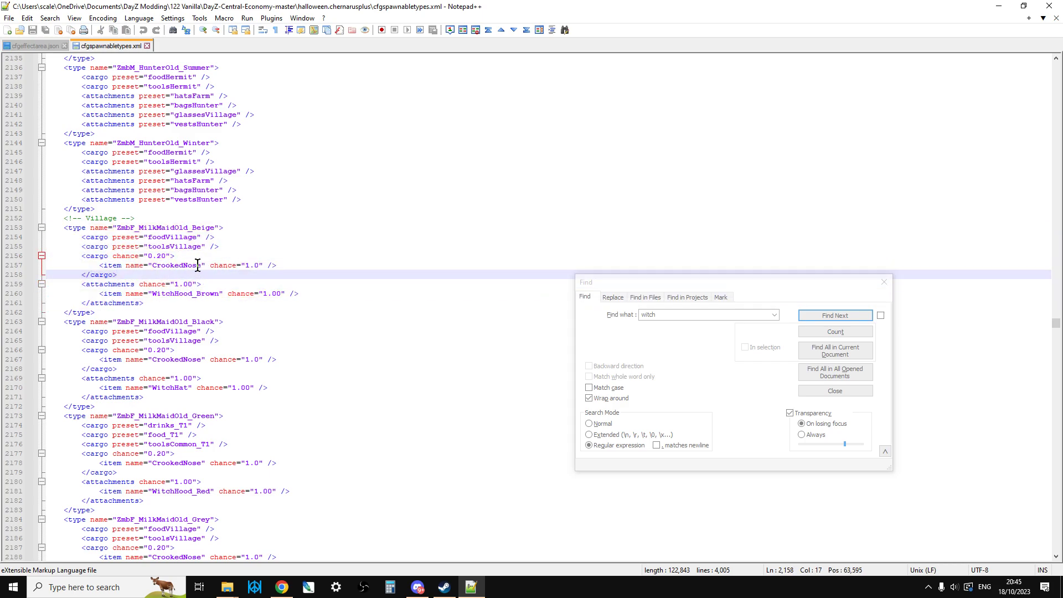
left_click_drag(100, 264, 292, 270)
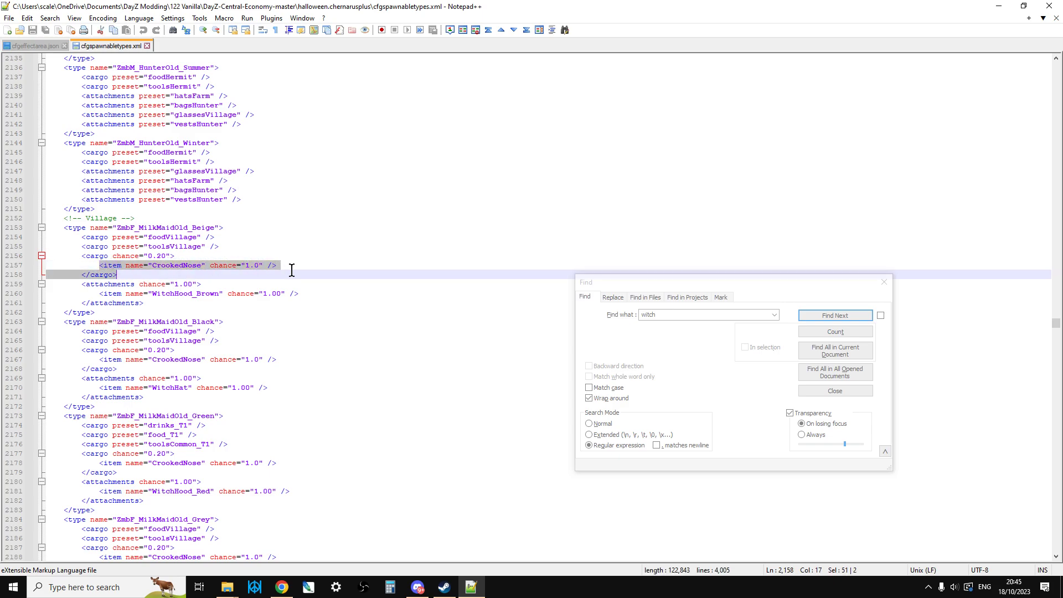
left_click_drag(292, 269, 303, 298)
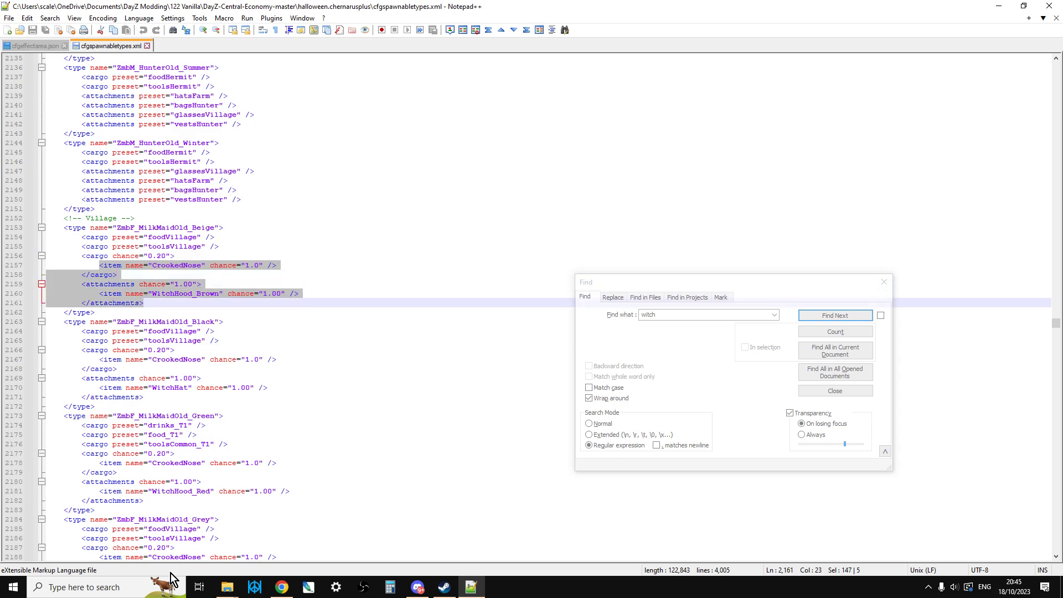
Return to the halloween.chernarusplus folder in File Explorer and look through the contents of its db and env subfolders.
left_click(227, 587)
left_click(190, 551)
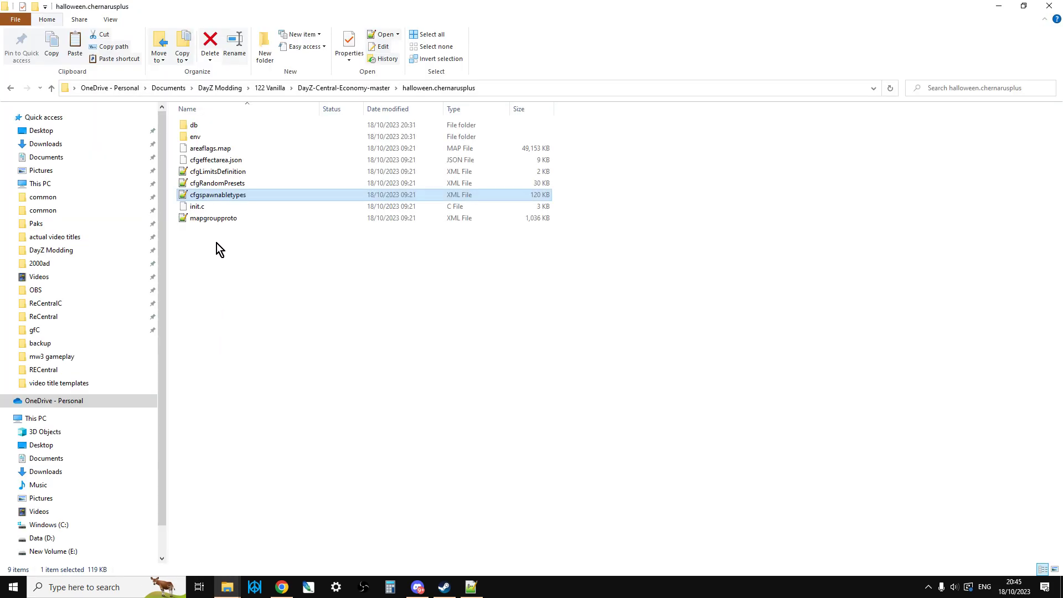
double_click(216, 125)
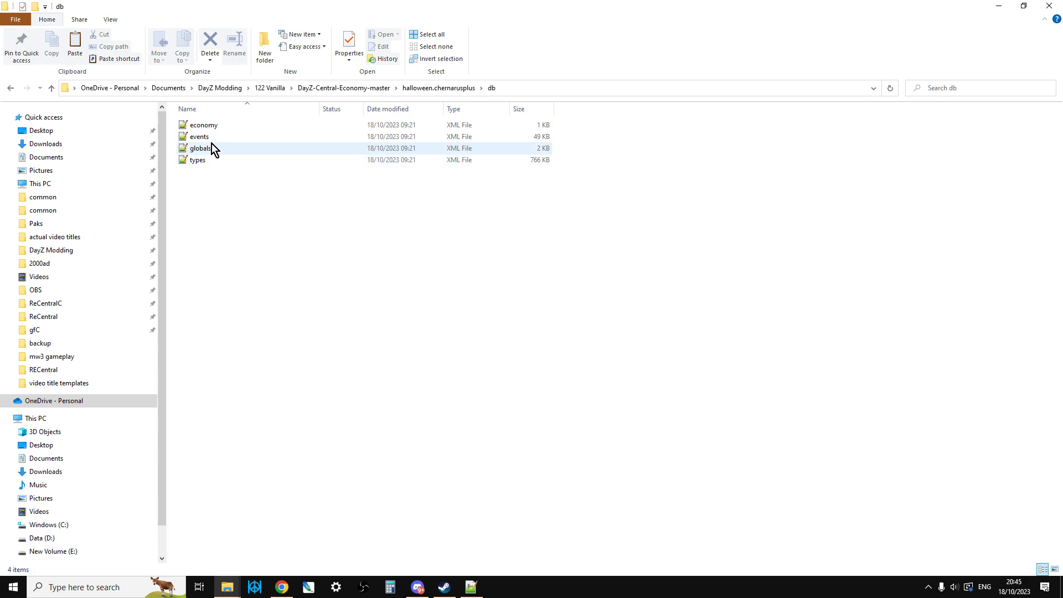
left_click(47, 88)
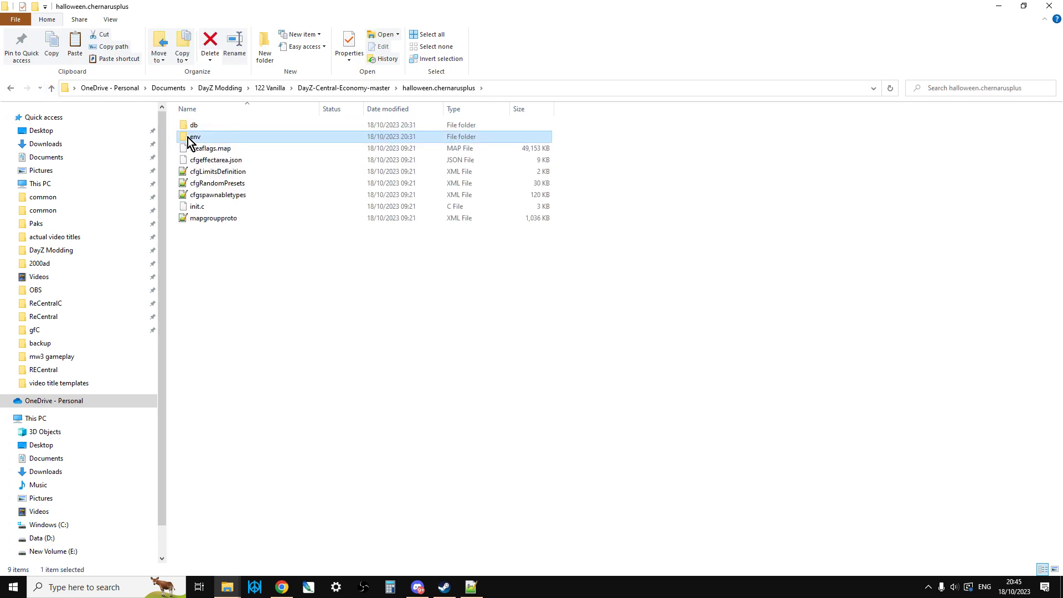
double_click(187, 138)
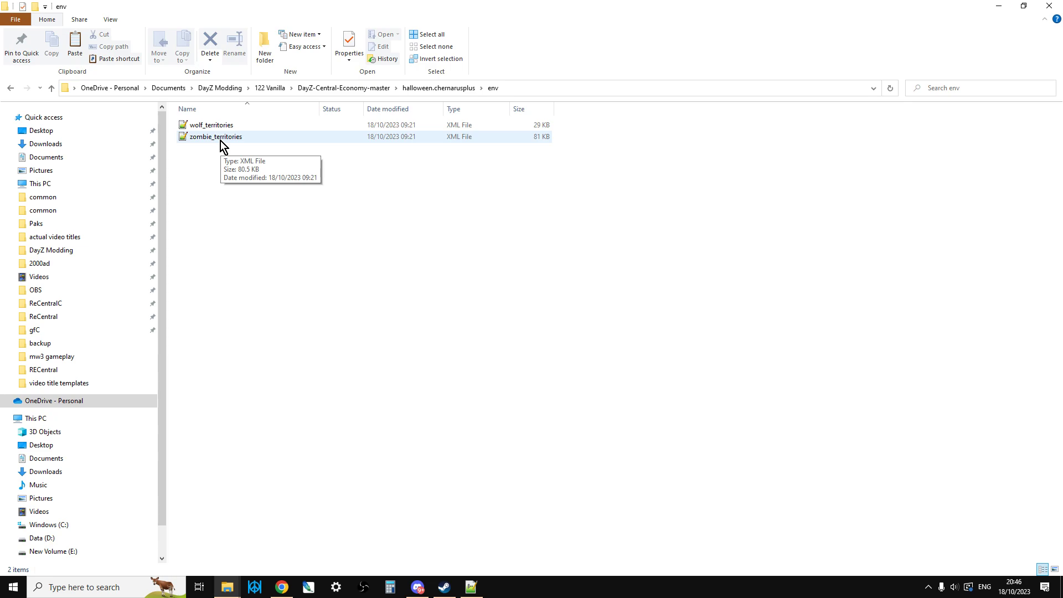
left_click(52, 88)
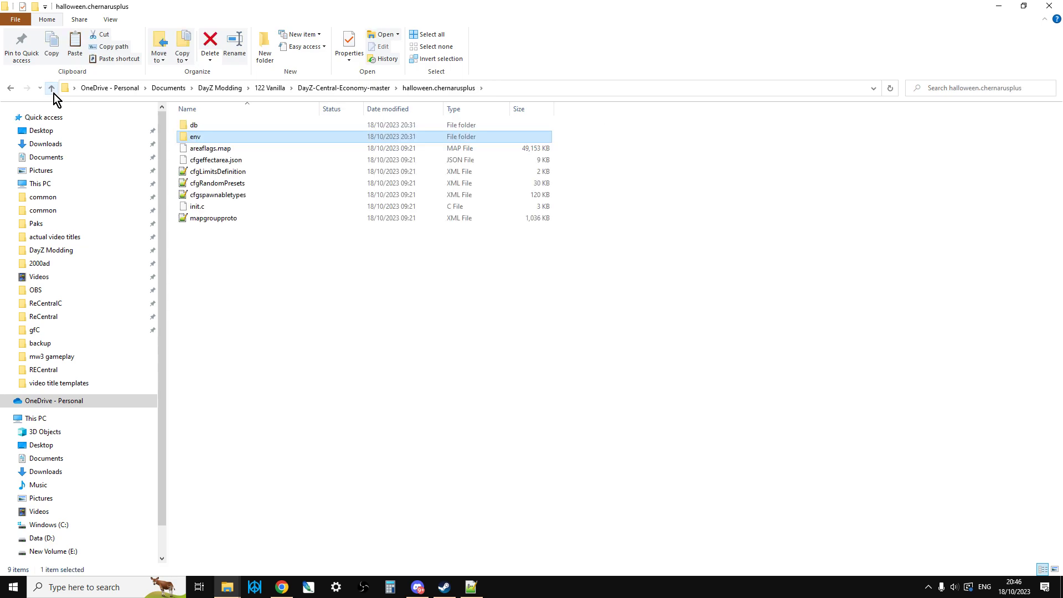
Go up to DayZ-Central-Economy-master, reopen halloween.chernarusplus and review its db folder, glancing at cfgspawnabletypes.xml in Notepad++ in between.
left_click(52, 91)
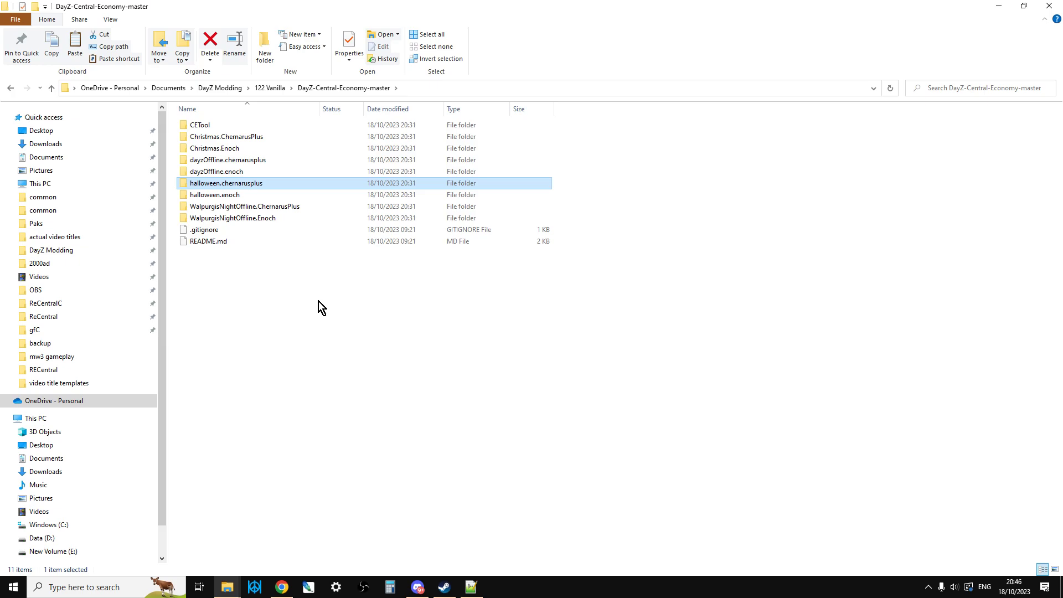
double_click(251, 183)
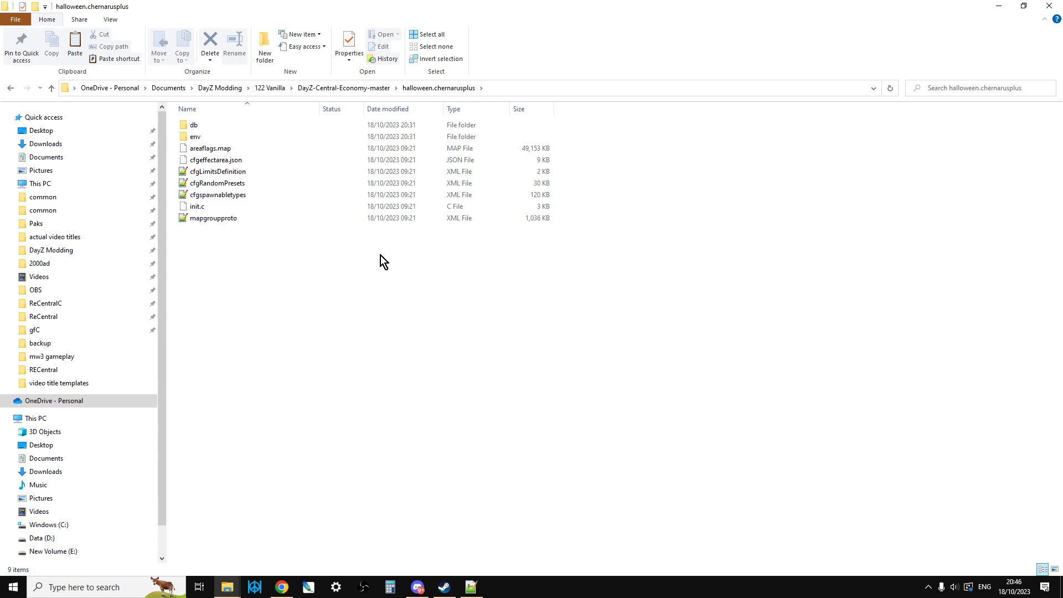
double_click(195, 127)
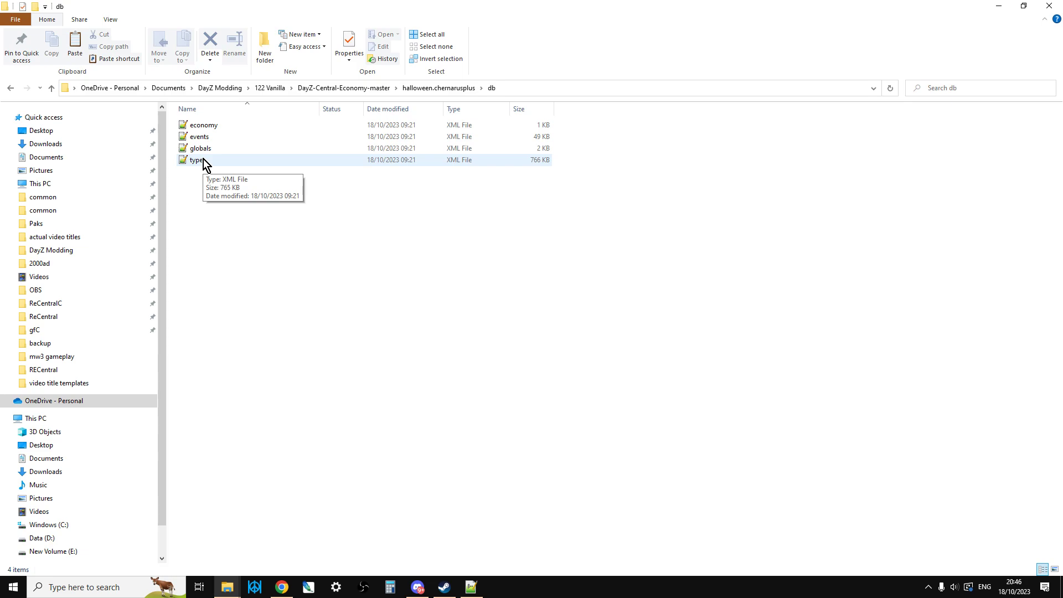
left_click(474, 591)
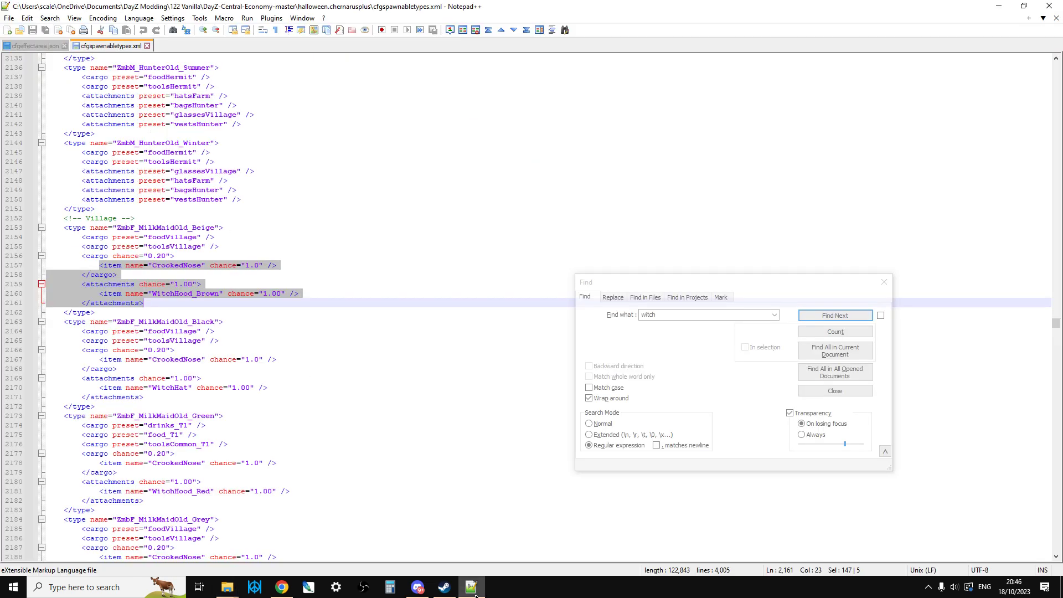
left_click(475, 591)
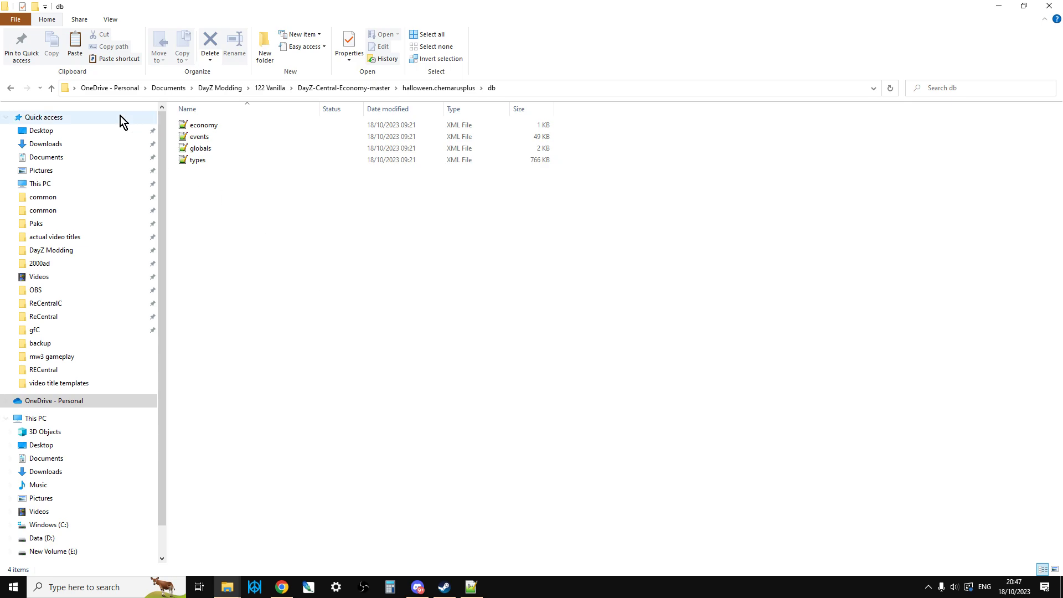
left_click(55, 92)
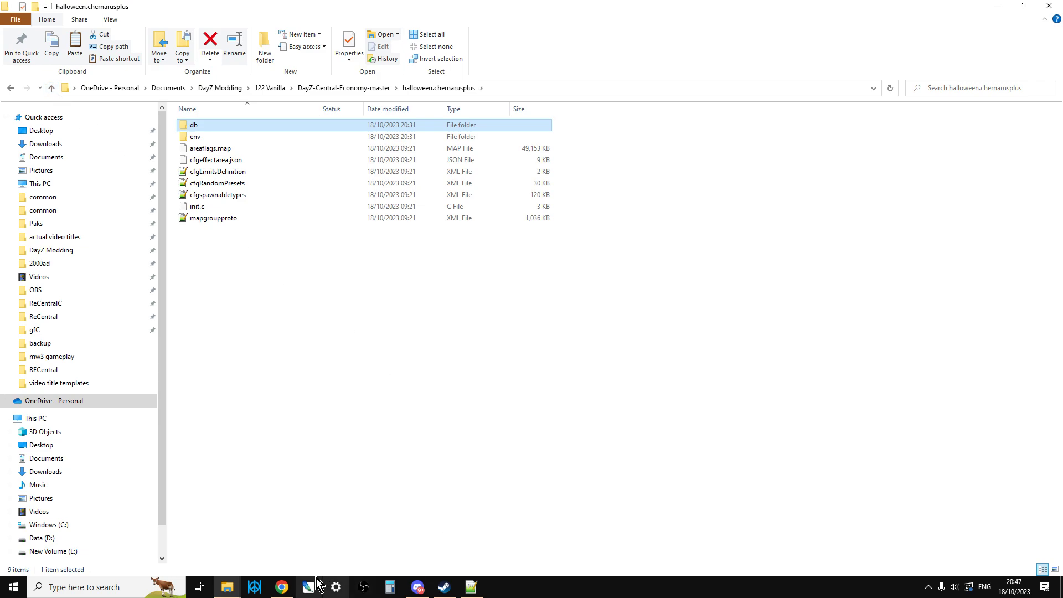
Compare the mission files in the Nitrado file browser in Chrome with the halloween.chernarusplus folder in File Explorer.
left_click(282, 587)
scroll(548, 385, "up", 9)
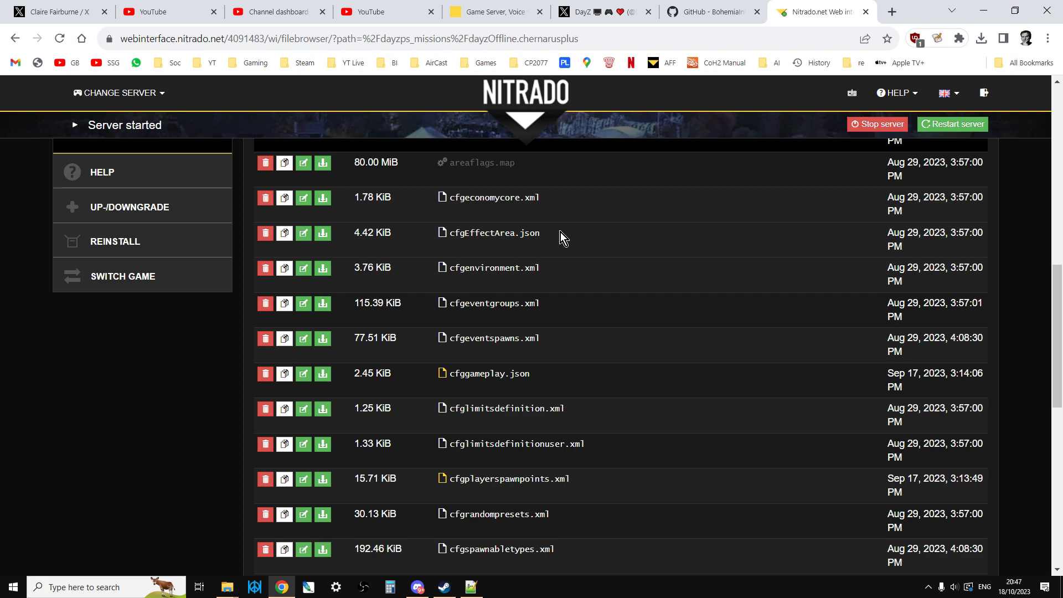
left_click(231, 593)
left_click(211, 547)
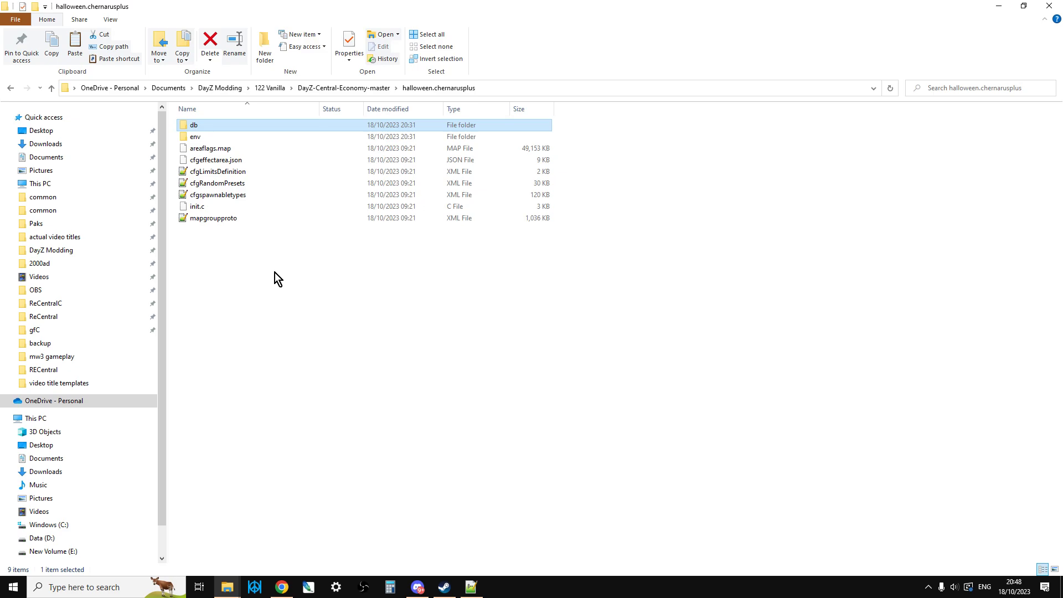
Switch to Chrome and view the DayZ Halloween event image on Twitter and the DayZ-Central-Economy repository page on GitHub.
left_click(282, 587)
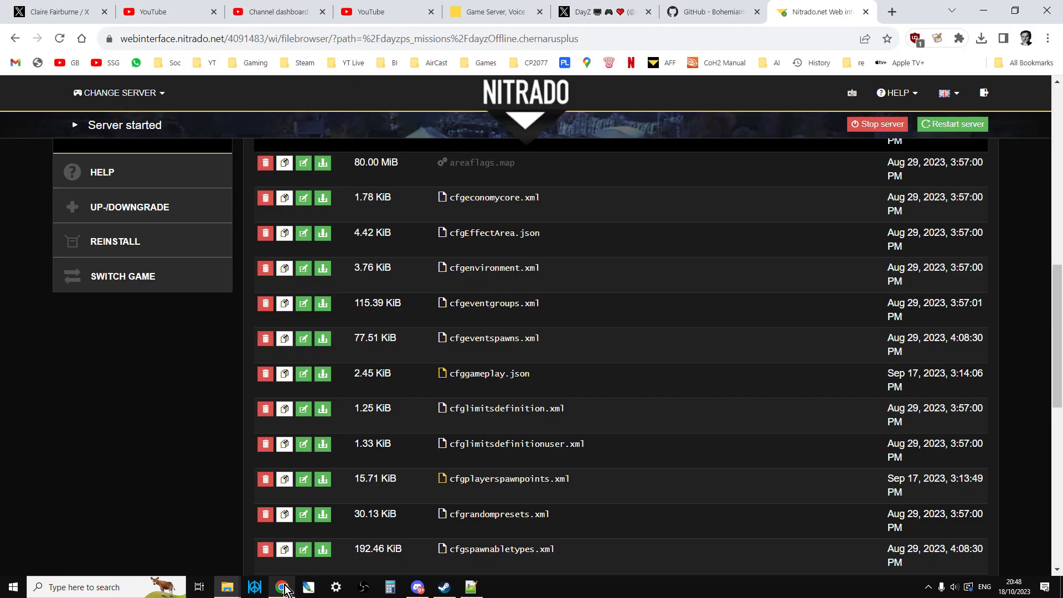
left_click(605, 11)
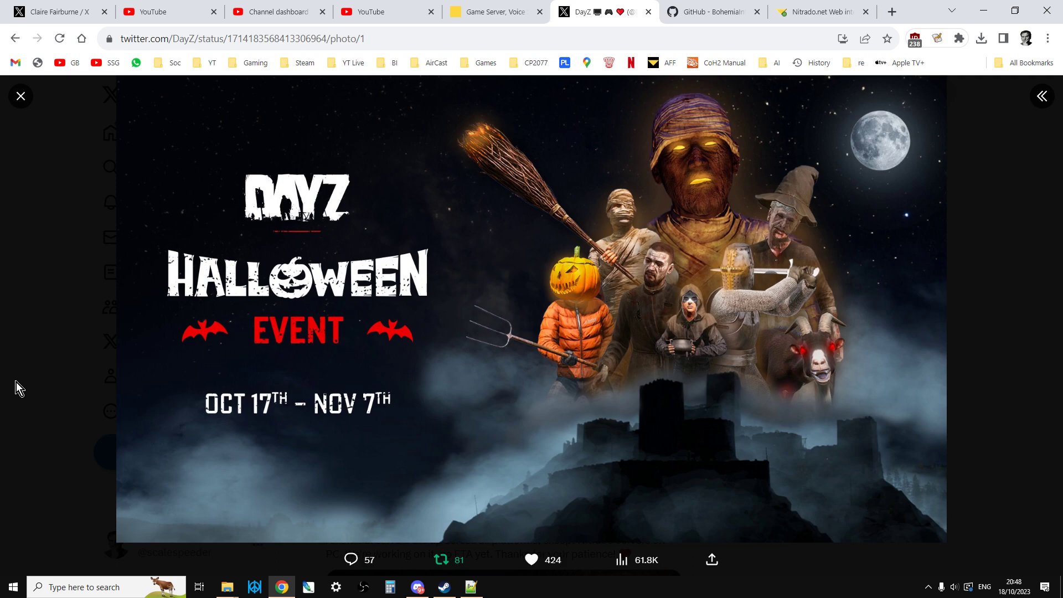
left_click(681, 12)
left_click(38, 331)
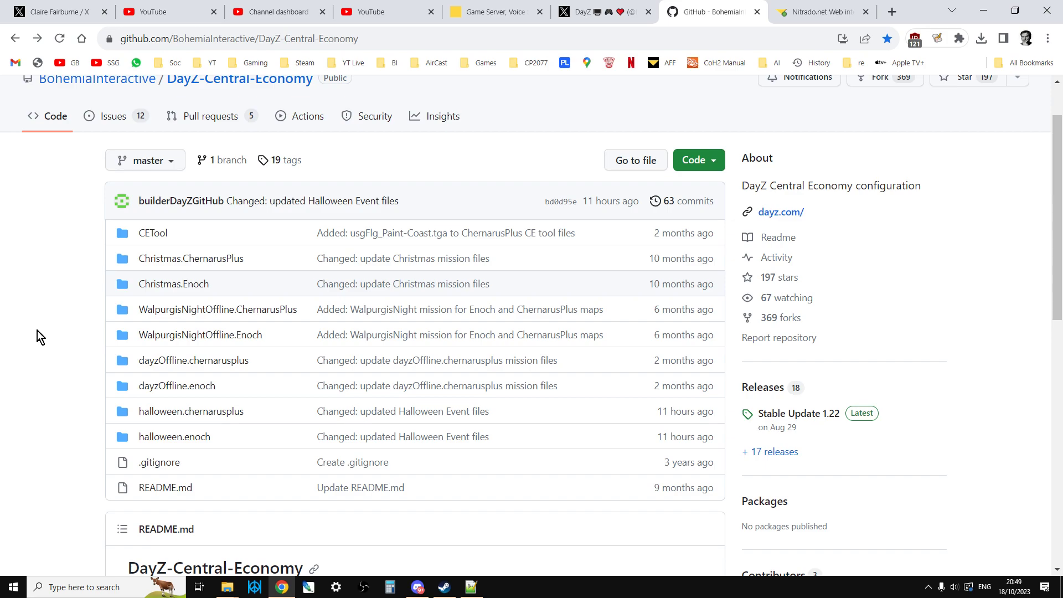
scroll(38, 330, "up", 2)
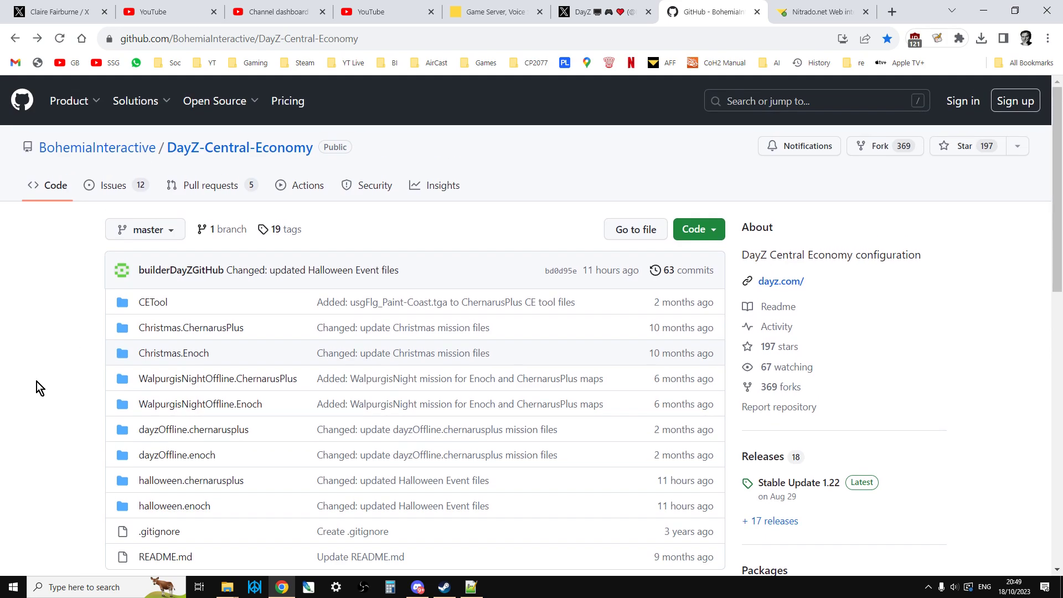